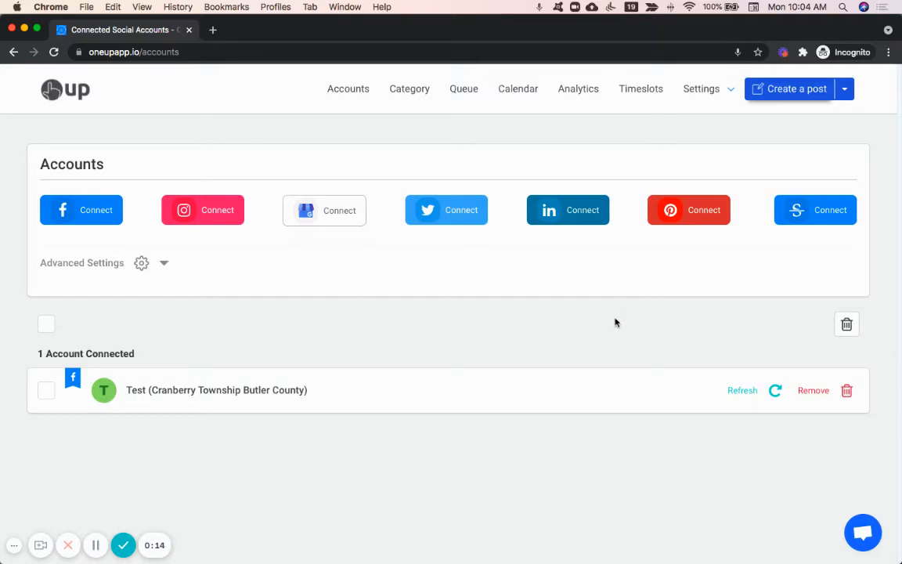
Begin a new post with the connected Facebook account selected as its destination.
{"action": "left_click", "coordinate": [788, 92]}
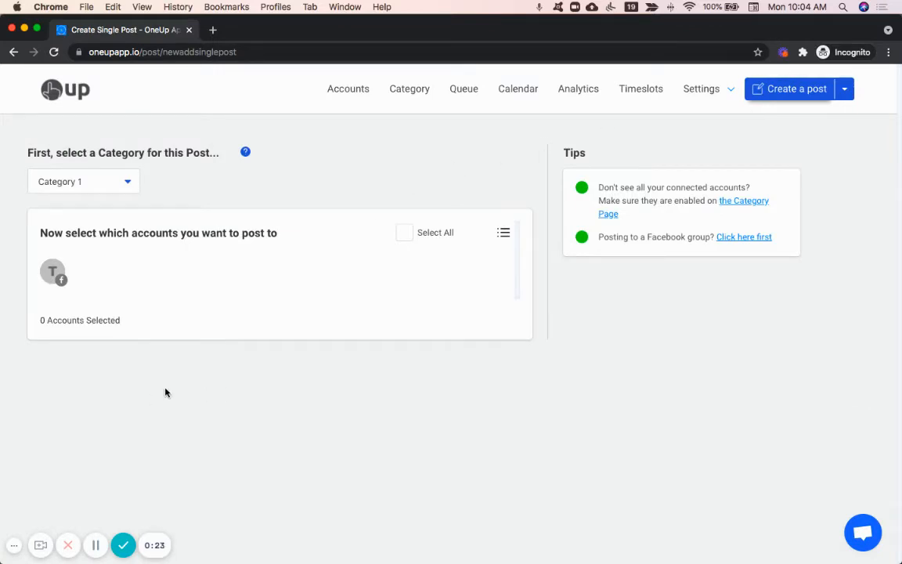
{"action": "left_click", "coordinate": [53, 271]}
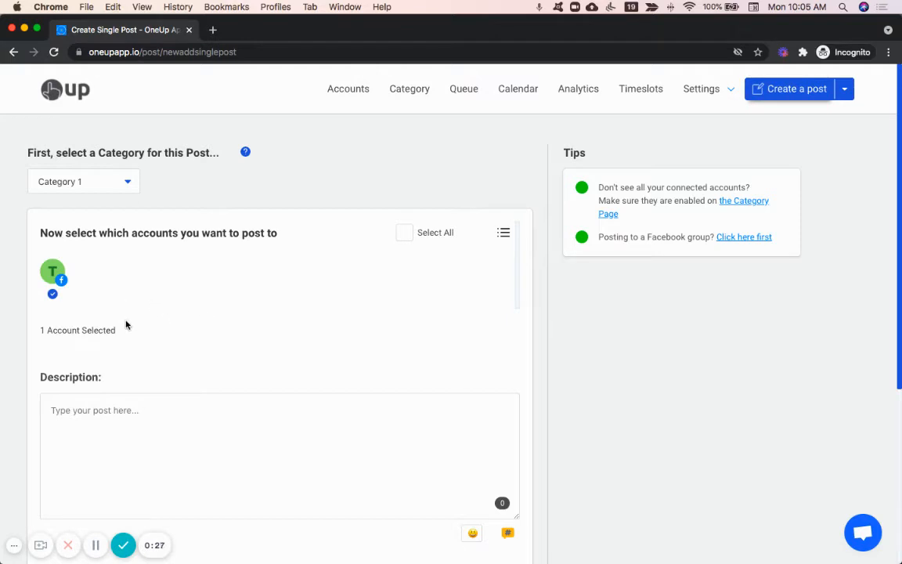
{"action": "scroll", "coordinate": [220, 353], "scroll_direction": "down", "scroll_amount": 3}
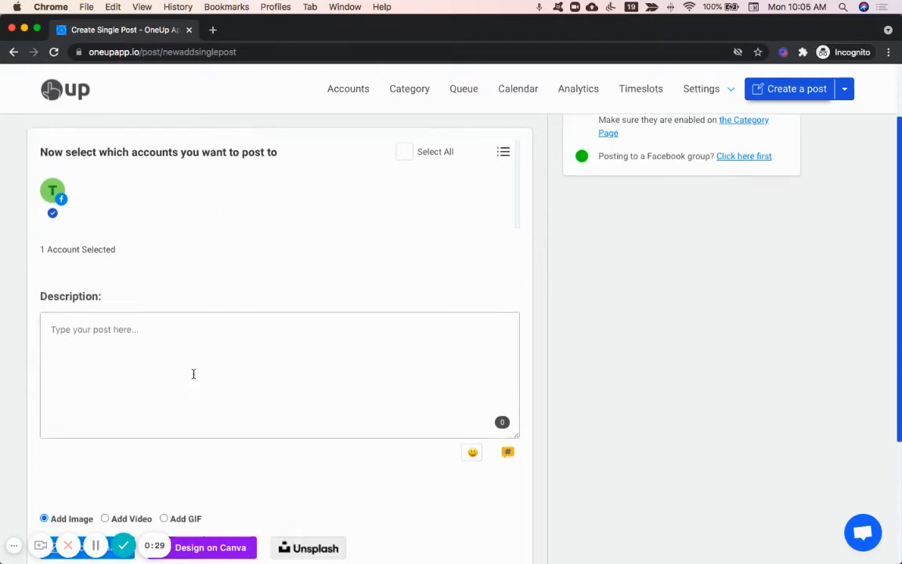
Write the description 'Hello world' and add a smiling emoji at the end.
{"action": "left_click", "coordinate": [194, 373]}
{"action": "type", "text": "Hello"}
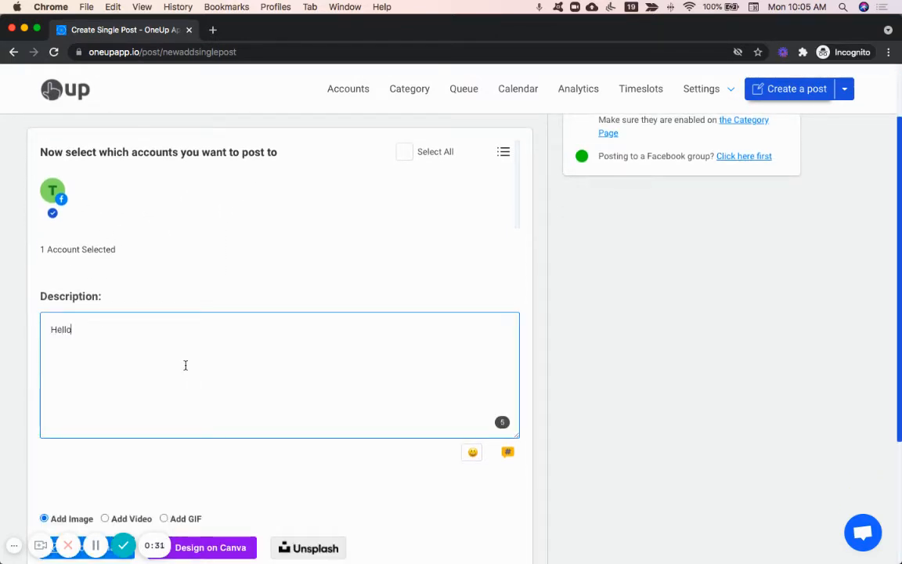
{"action": "type", "text": " world"}
{"action": "key", "text": "super+c"}
{"action": "key", "text": "ctrl+super+space"}
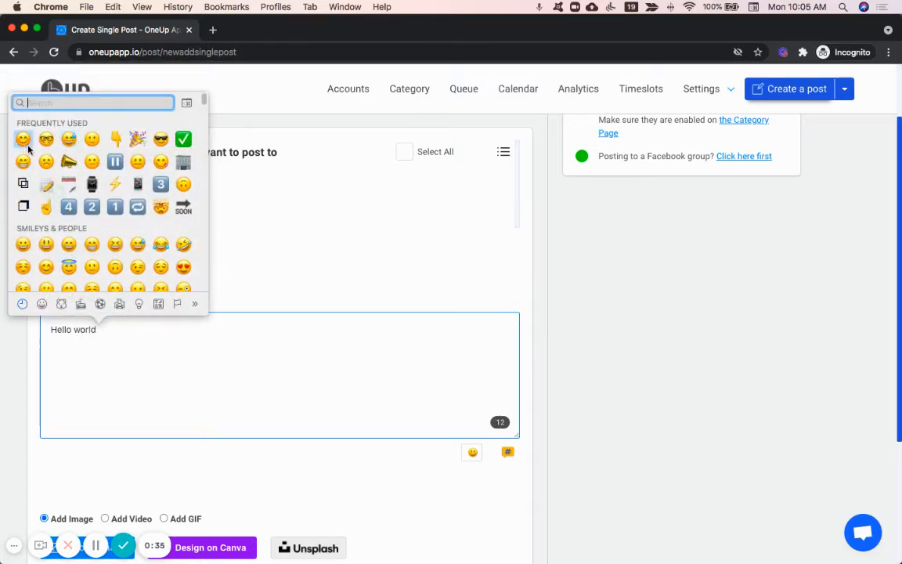
{"action": "scroll", "coordinate": [168, 345], "scroll_direction": "down", "scroll_amount": 5}
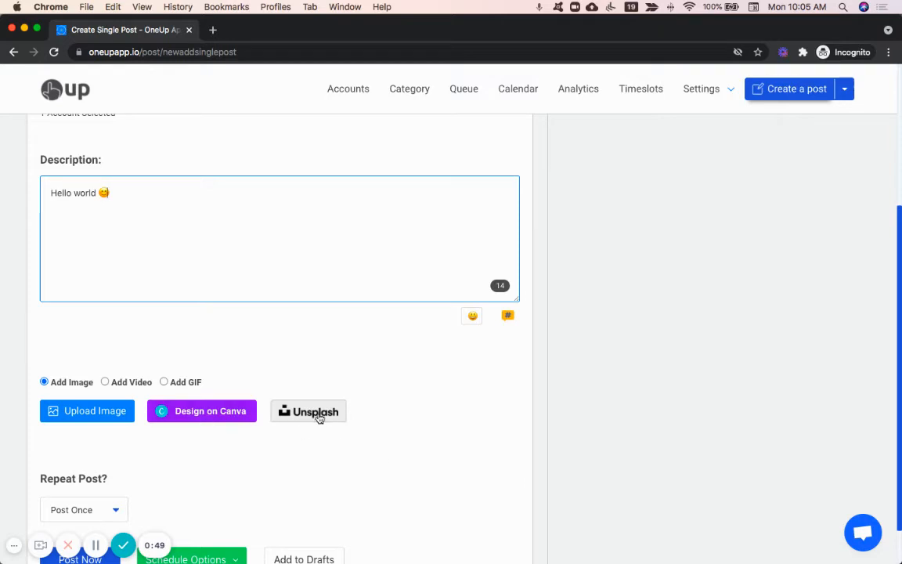
Upload the Unsplash photo of a rock on a beach into the post.
{"action": "left_click", "coordinate": [313, 413]}
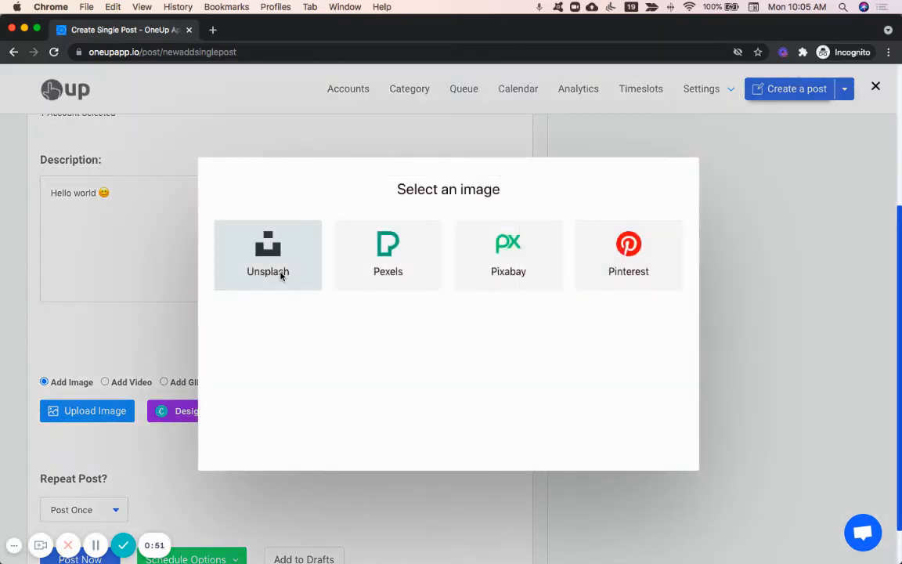
{"action": "left_click", "coordinate": [279, 270]}
{"action": "scroll", "coordinate": [512, 389], "scroll_direction": "down", "scroll_amount": 2}
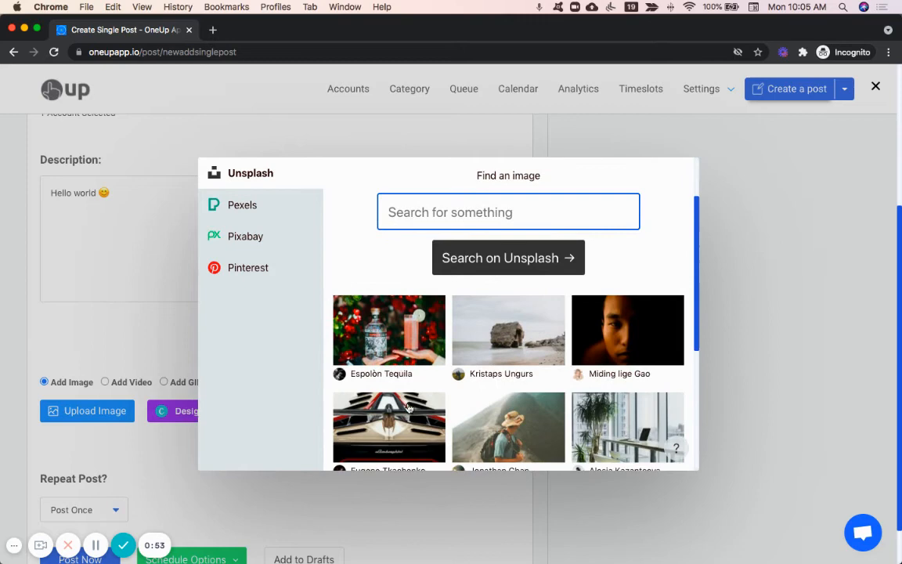
{"action": "left_click", "coordinate": [514, 330]}
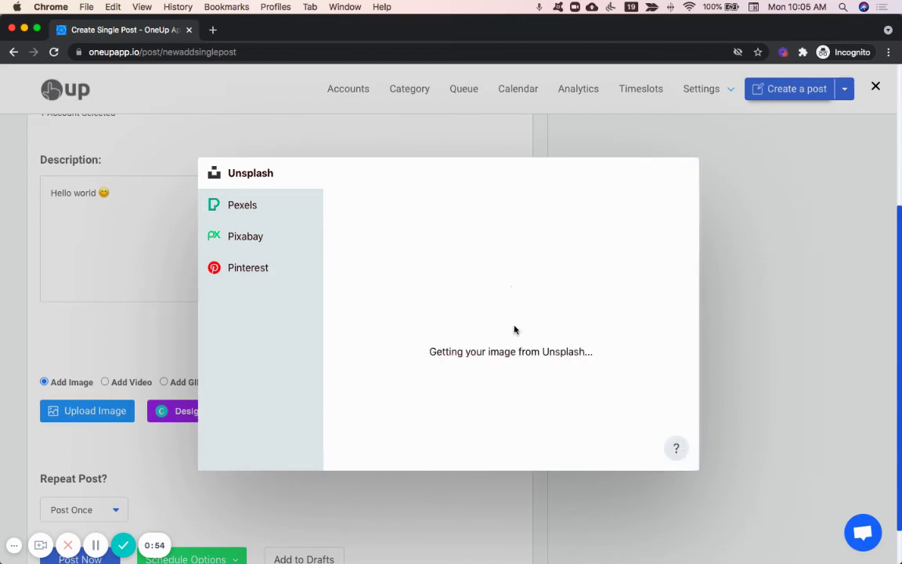
{"action": "left_click", "coordinate": [661, 458]}
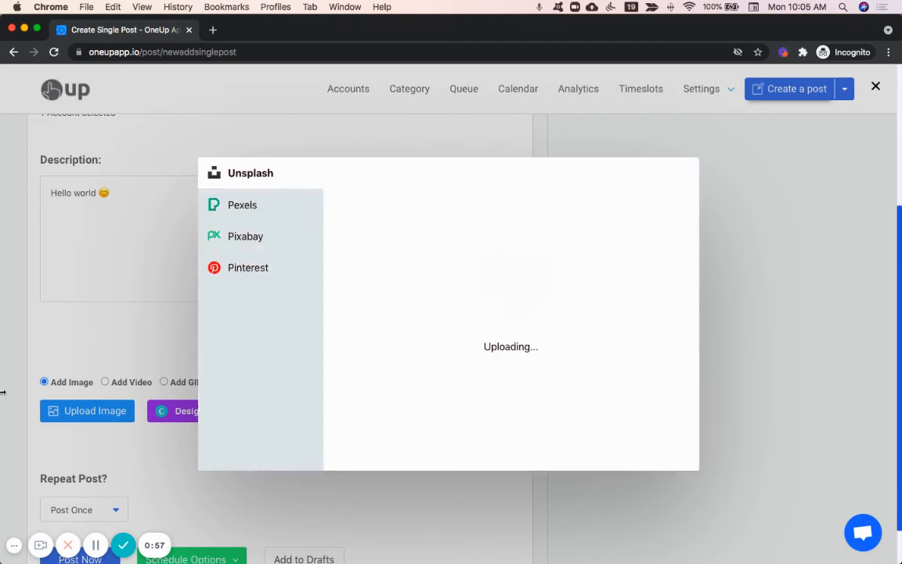
{"action": "scroll", "coordinate": [2, 397], "scroll_direction": "down", "scroll_amount": 3}
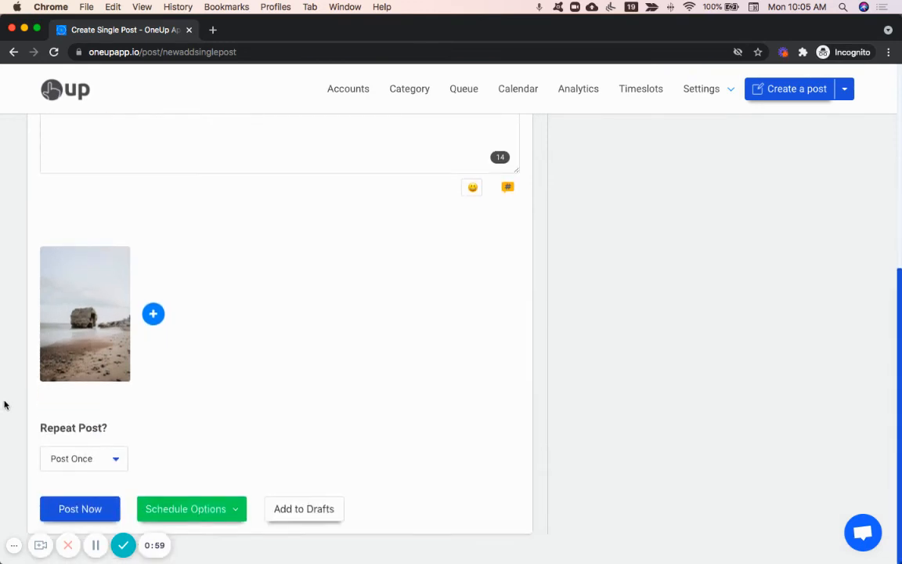
Set the post to repeat on a custom interval of every 3 weeks.
{"action": "left_click", "coordinate": [93, 457]}
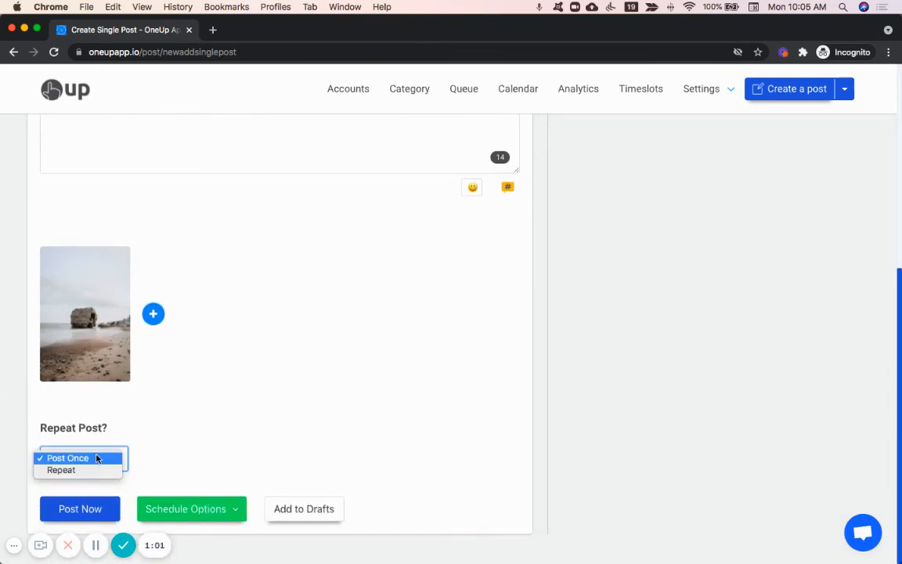
{"action": "left_click", "coordinate": [79, 470]}
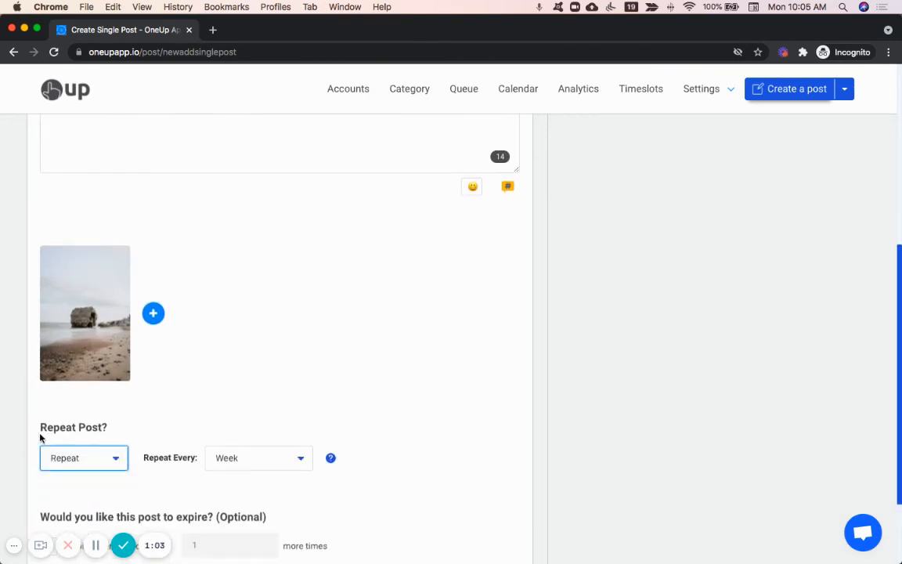
{"action": "scroll", "coordinate": [36, 389], "scroll_direction": "down", "scroll_amount": 3}
{"action": "left_click", "coordinate": [266, 344]}
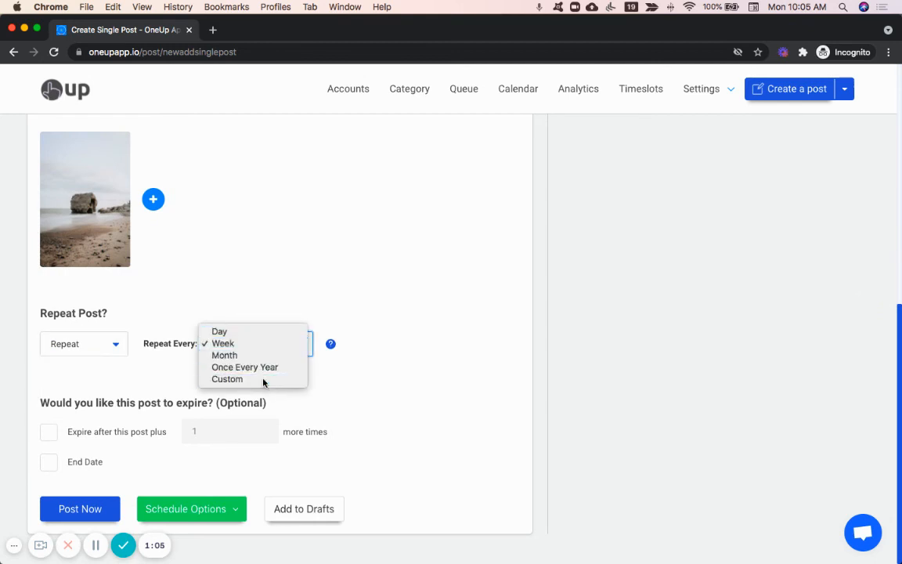
{"action": "left_click", "coordinate": [259, 379]}
{"action": "scroll", "coordinate": [256, 368], "scroll_direction": "down", "scroll_amount": 3}
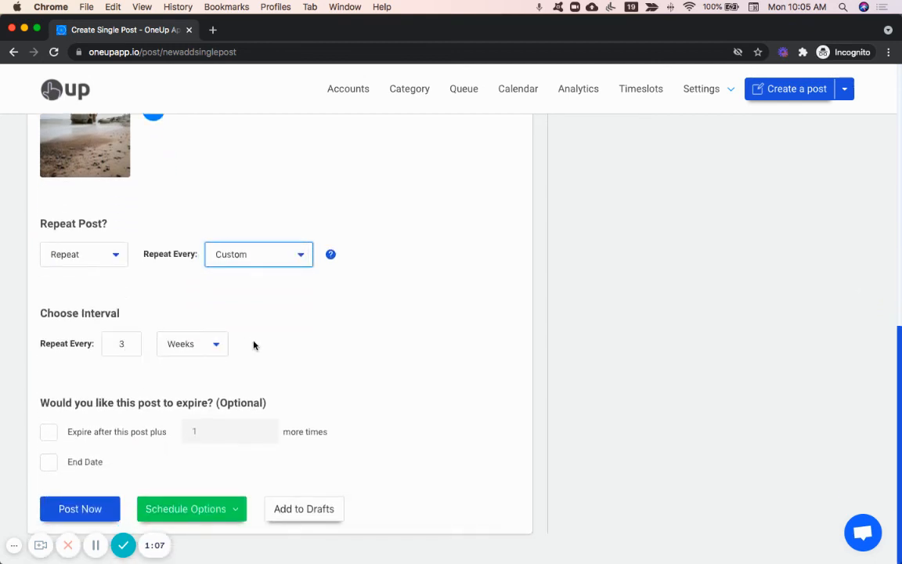